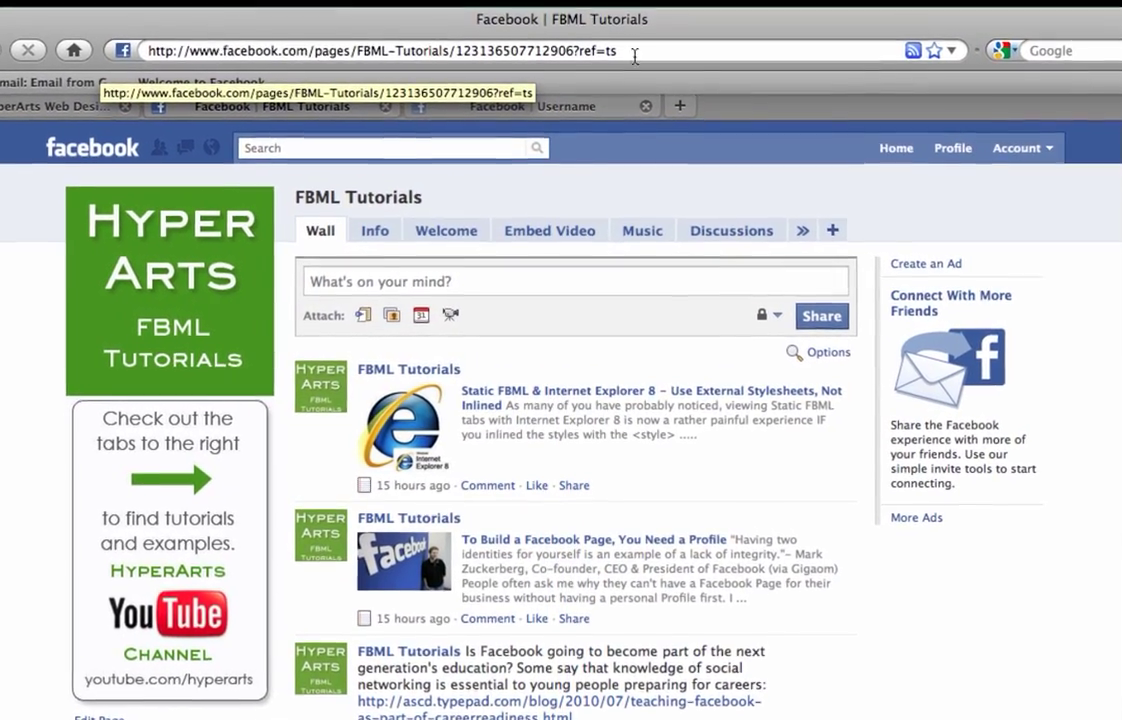
Compare the long web address of the FBML Tutorials page with the short address of the HyperArts Web Design page.
left_click_drag(633, 58, 131, 44)
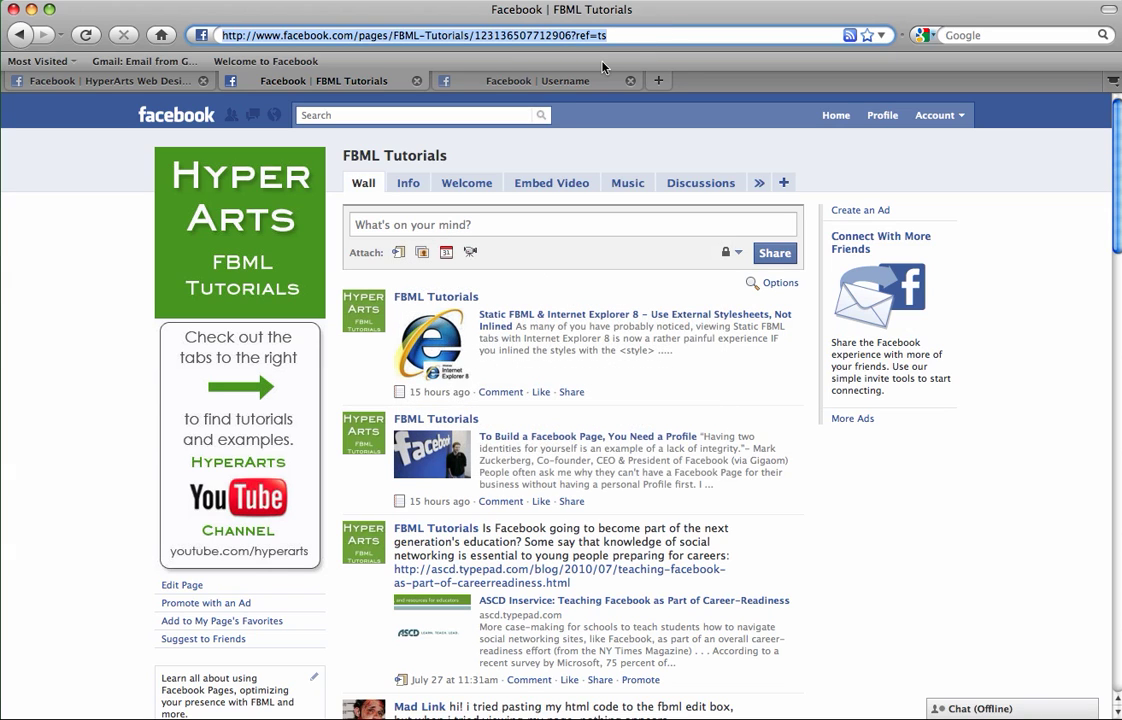
left_click(130, 81)
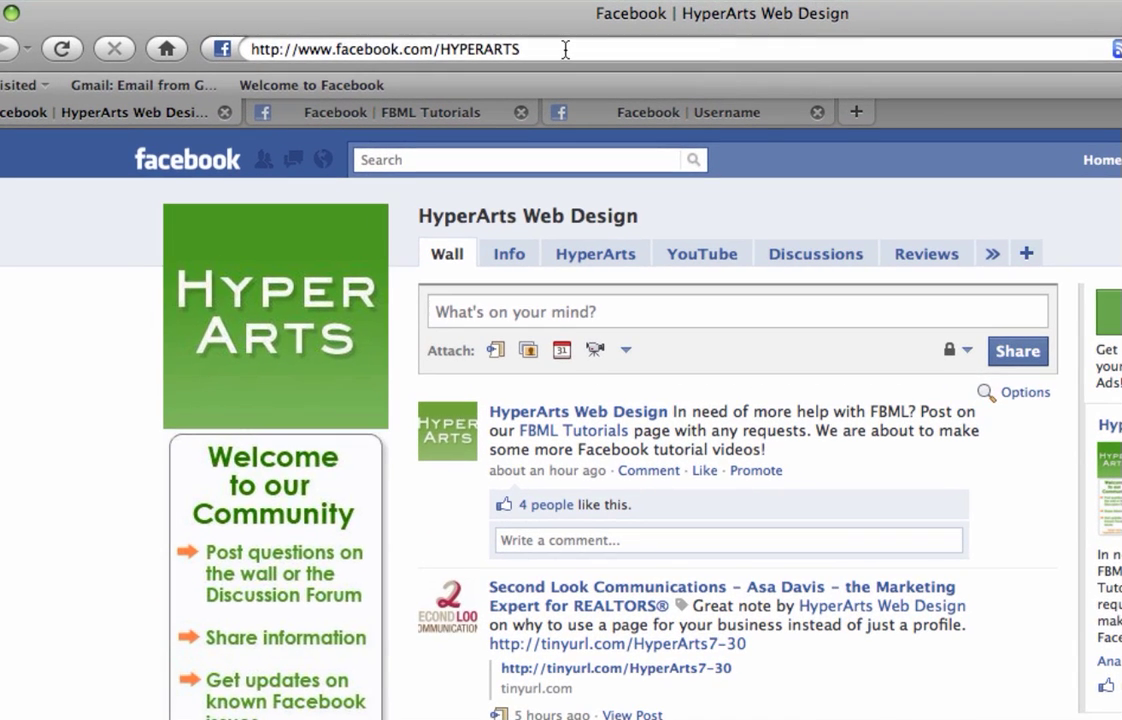
left_click_drag(430, 35, 319, 35)
left_click_drag(386, 48, 338, 52)
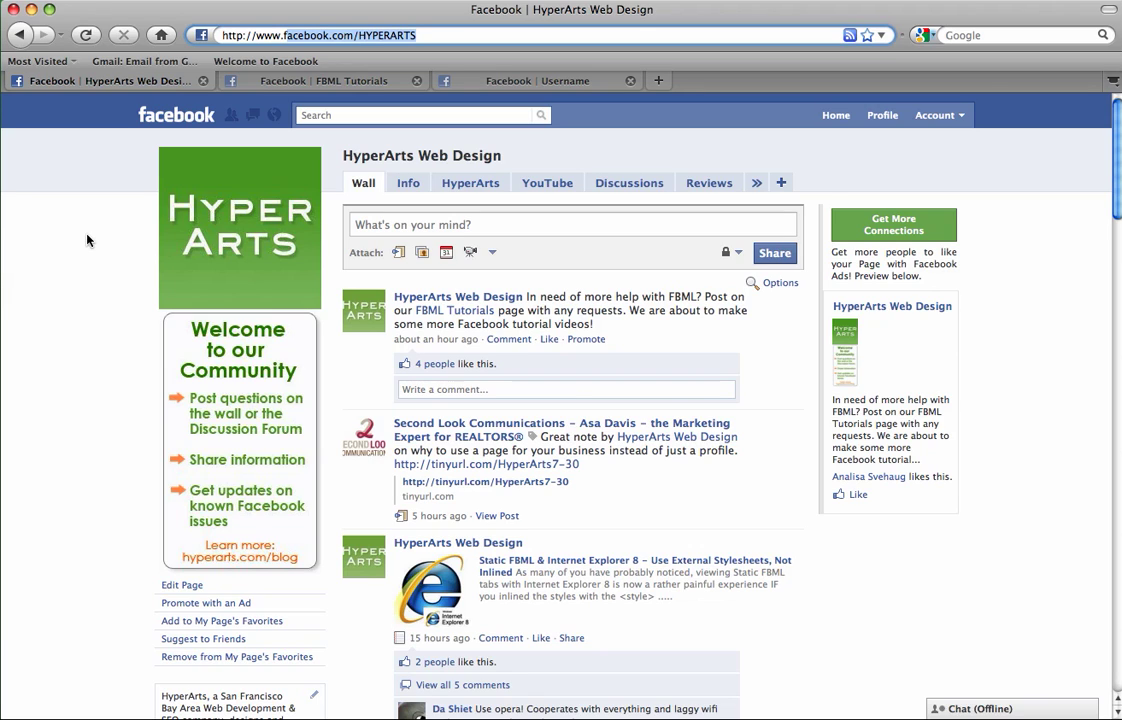
key("super+a")
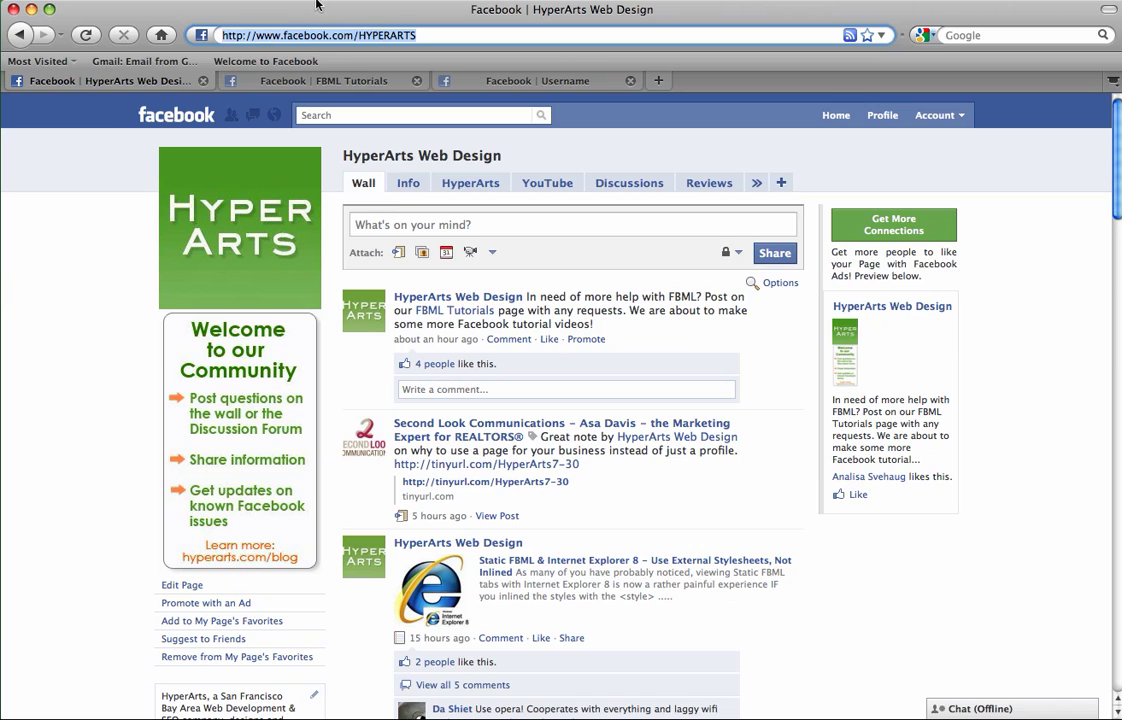
Switch to the open Facebook username page and check which account options are offered there.
left_click(562, 82)
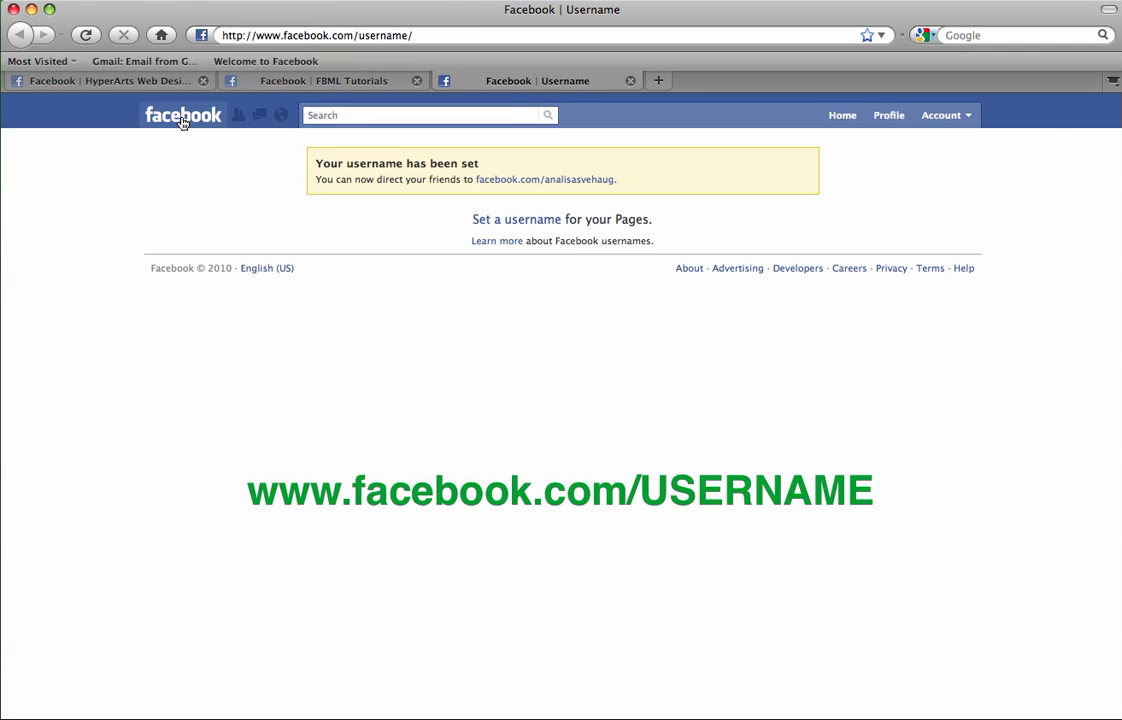
left_click(969, 121)
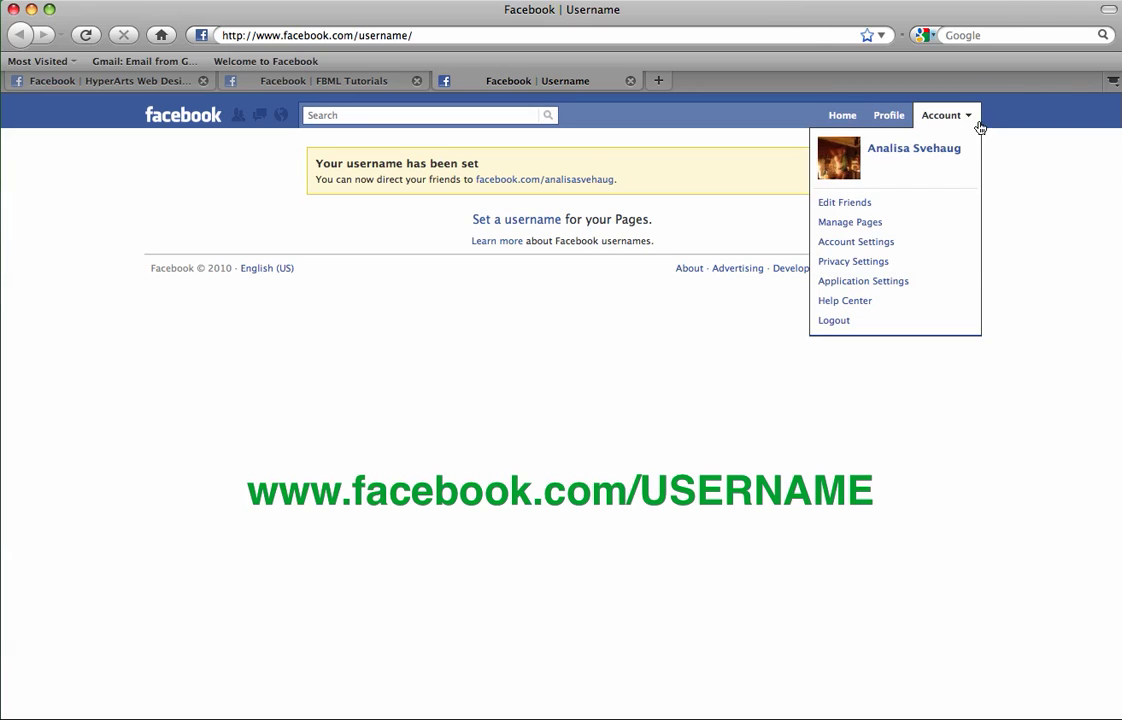
left_click(995, 133)
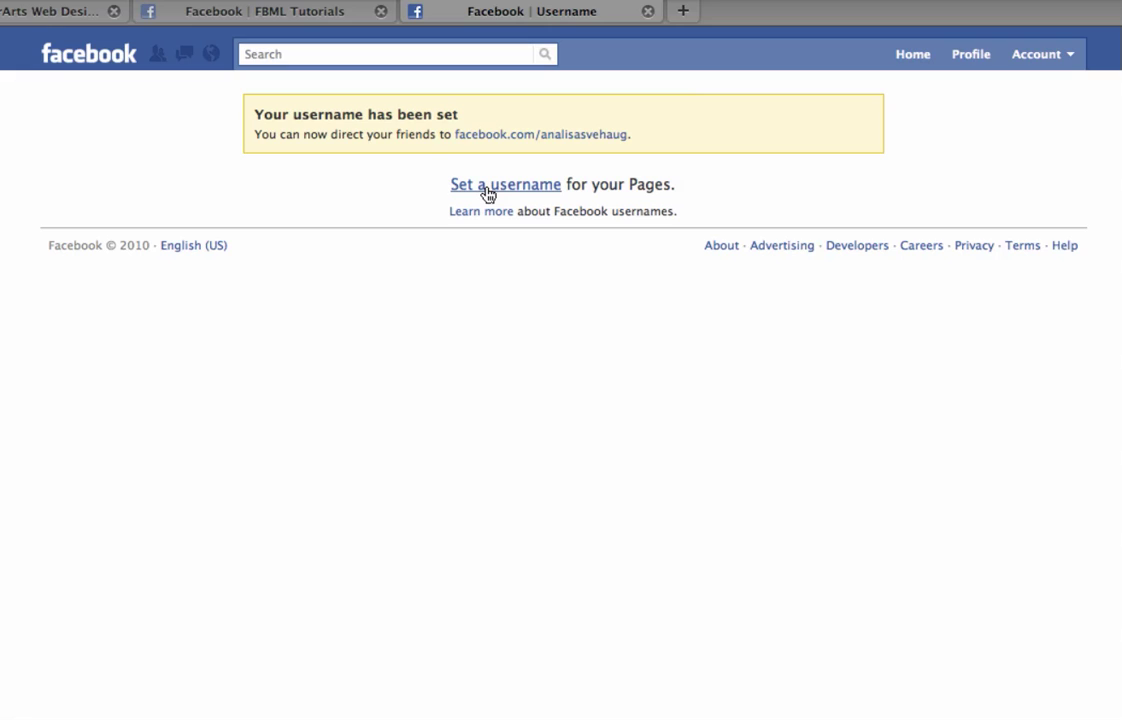
View the help topics about Facebook usernames and return to the username page.
left_click(487, 213)
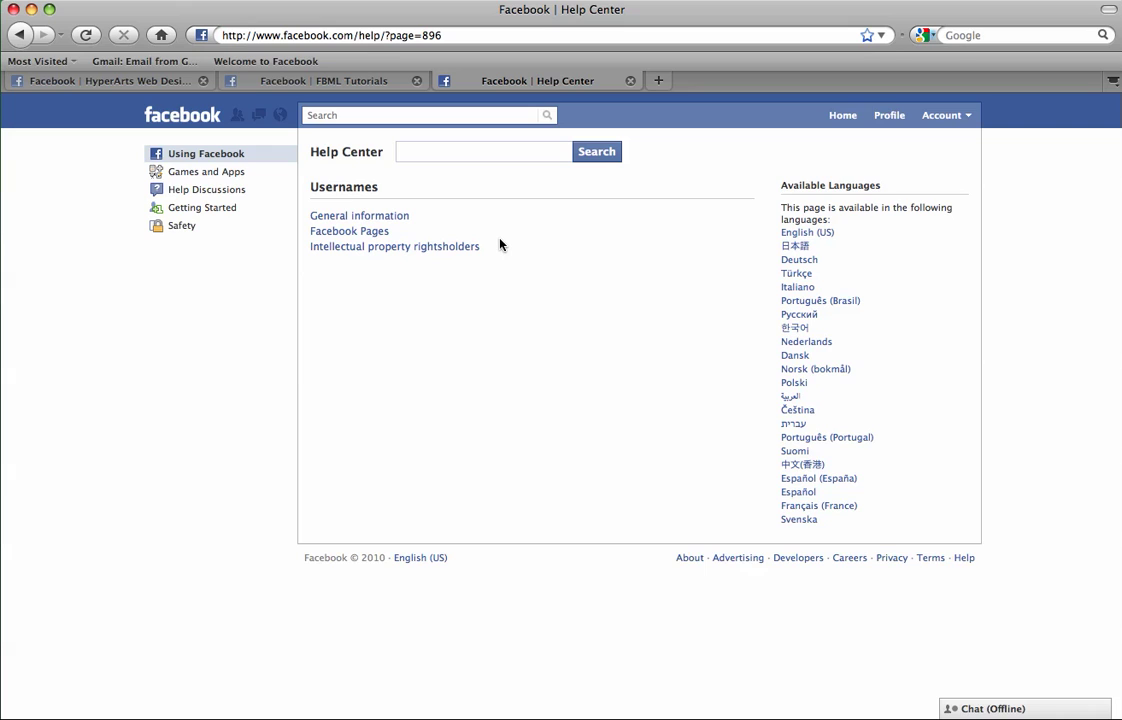
left_click(20, 36)
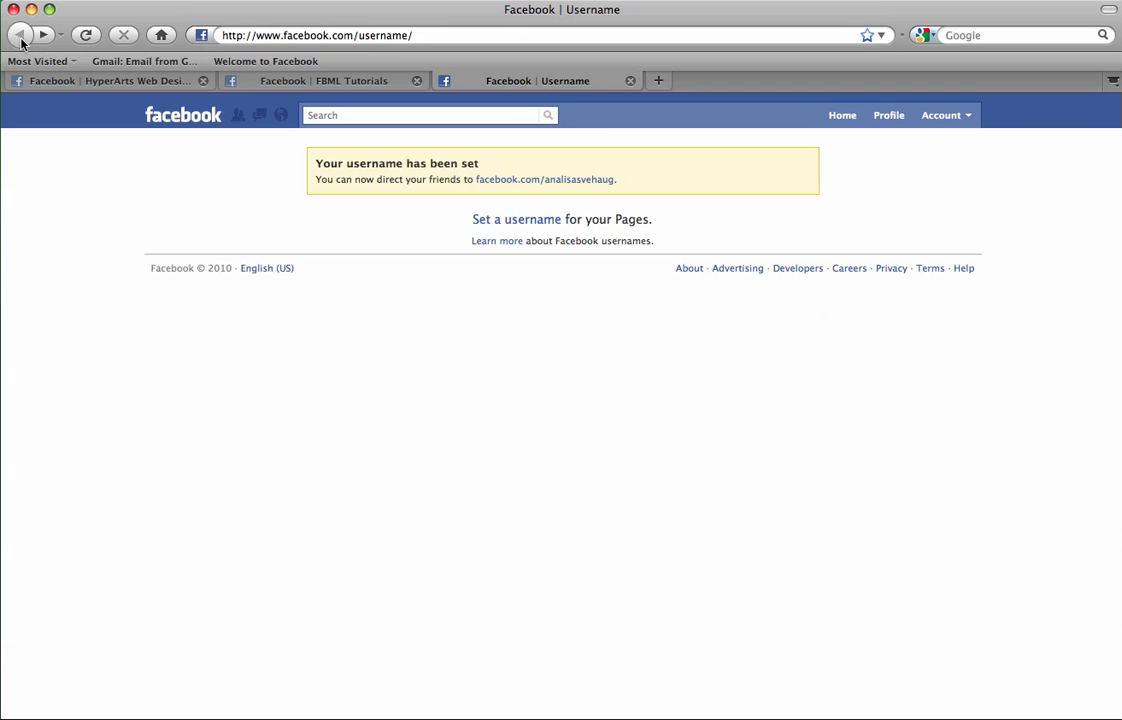
Start setting a username for a Page and choose FBML Tutorials as the page name.
left_click(508, 222)
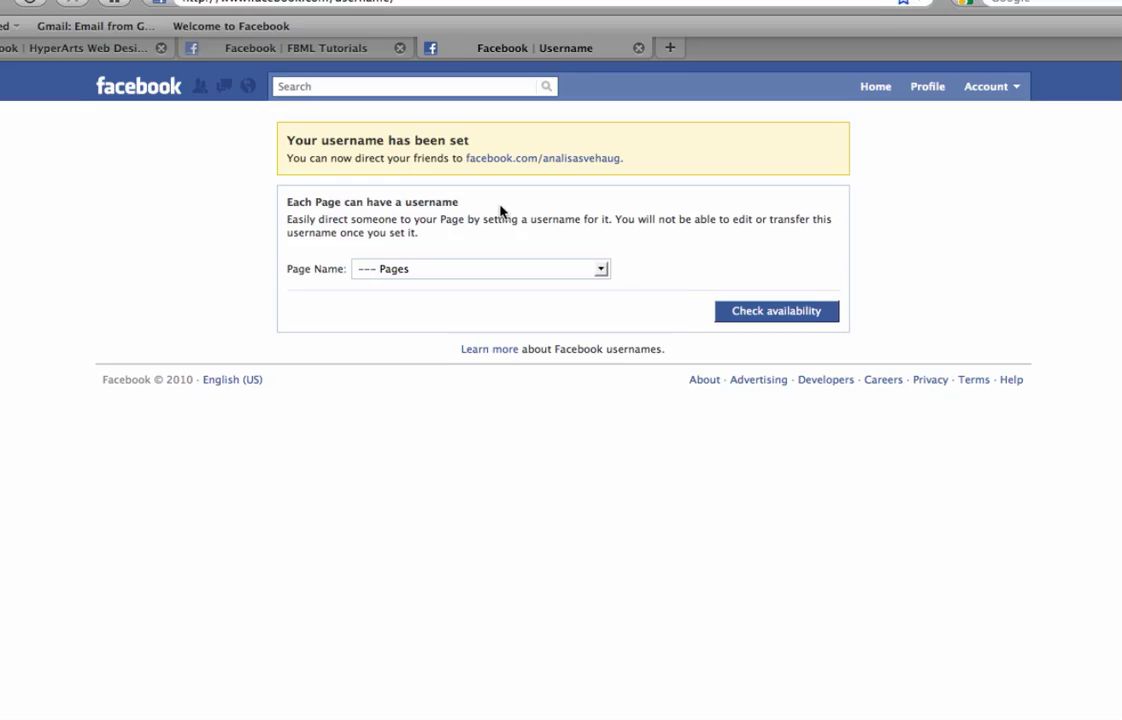
left_click(604, 268)
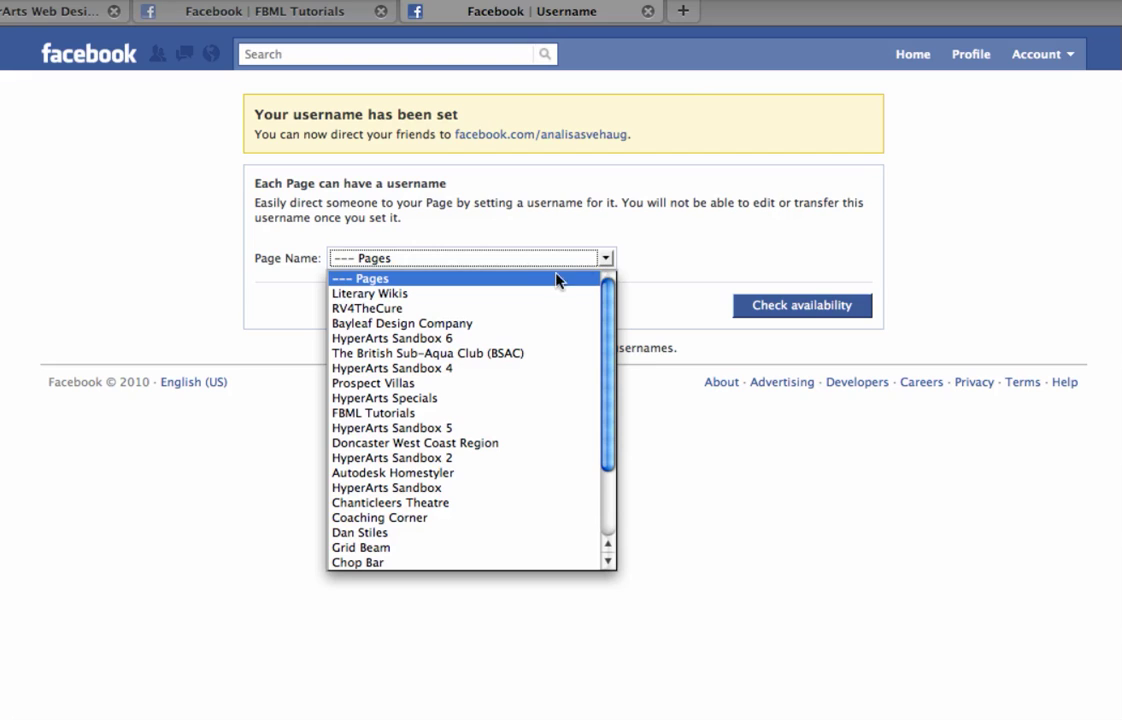
left_click(436, 413)
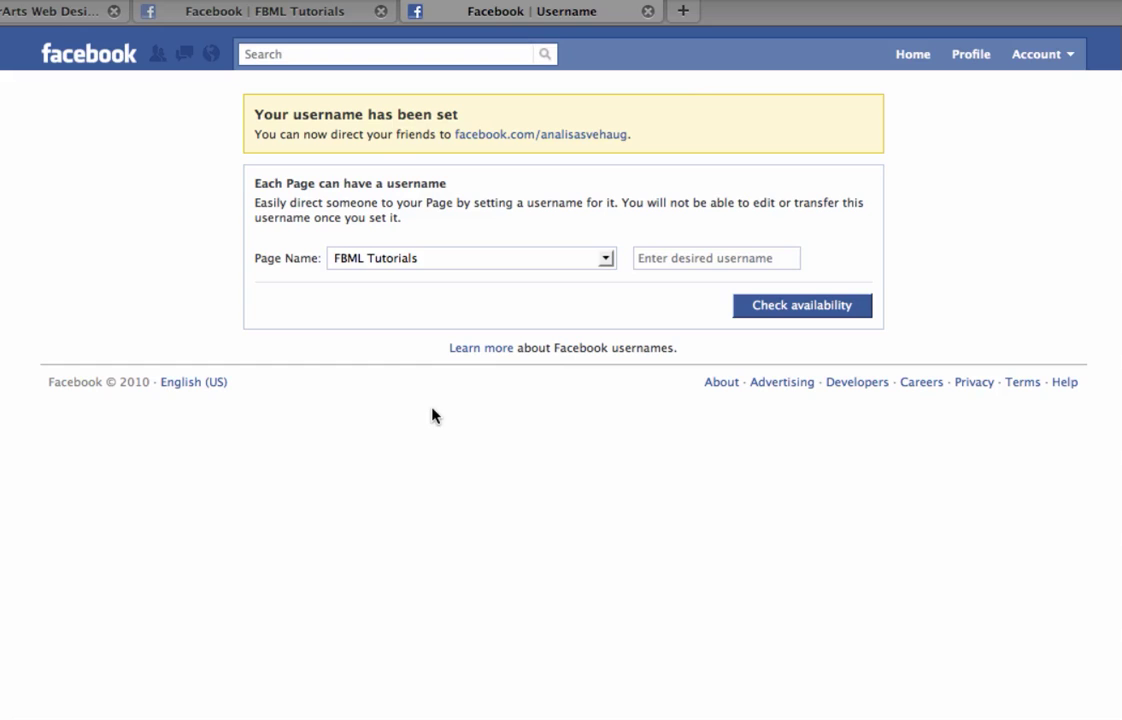
Check the username eligibility of the HyperArts Sandbox 6 and HyperArts Web Design pages.
left_click(607, 259)
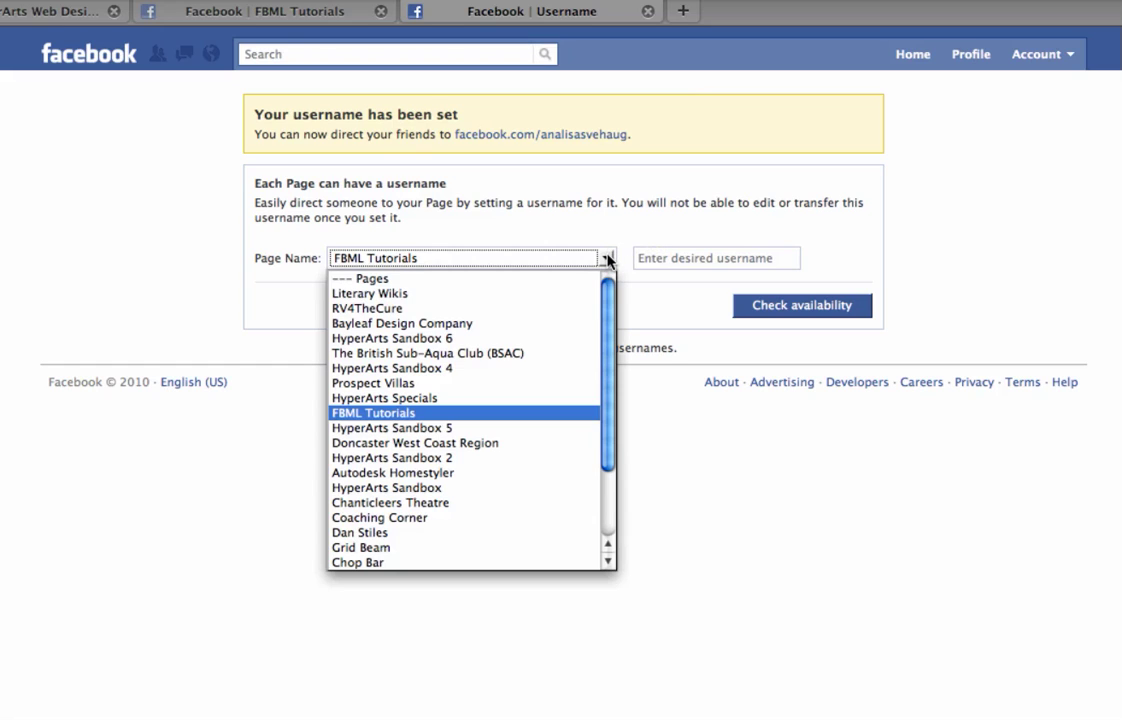
left_click(531, 339)
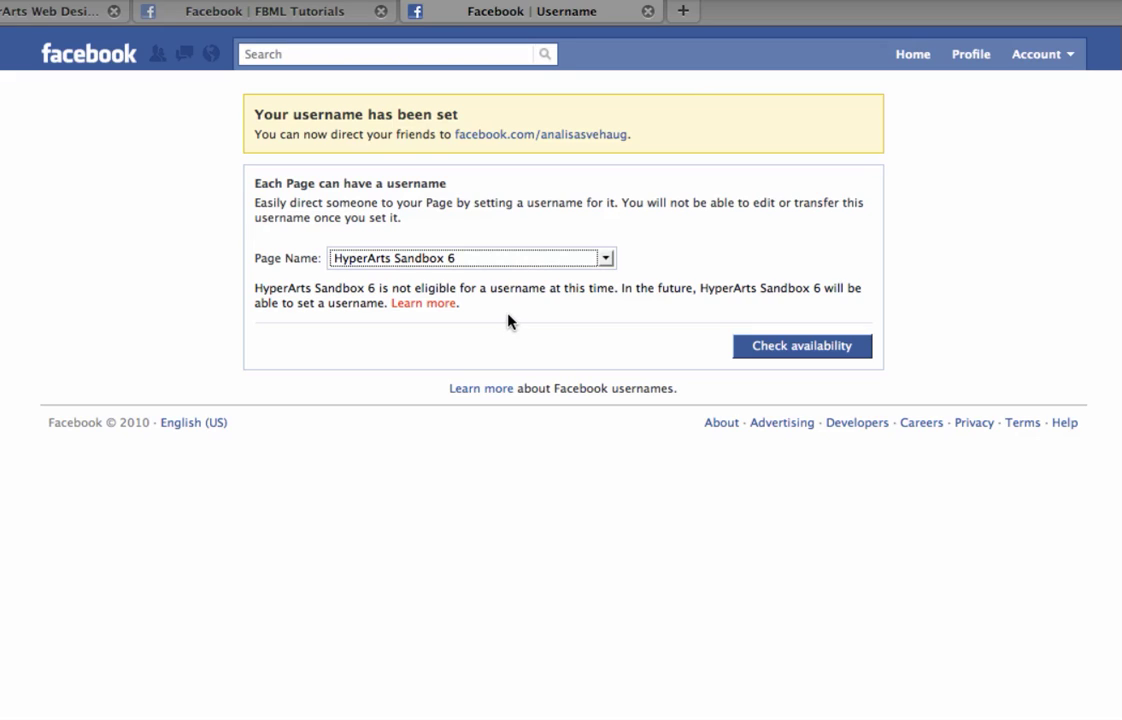
left_click(605, 259)
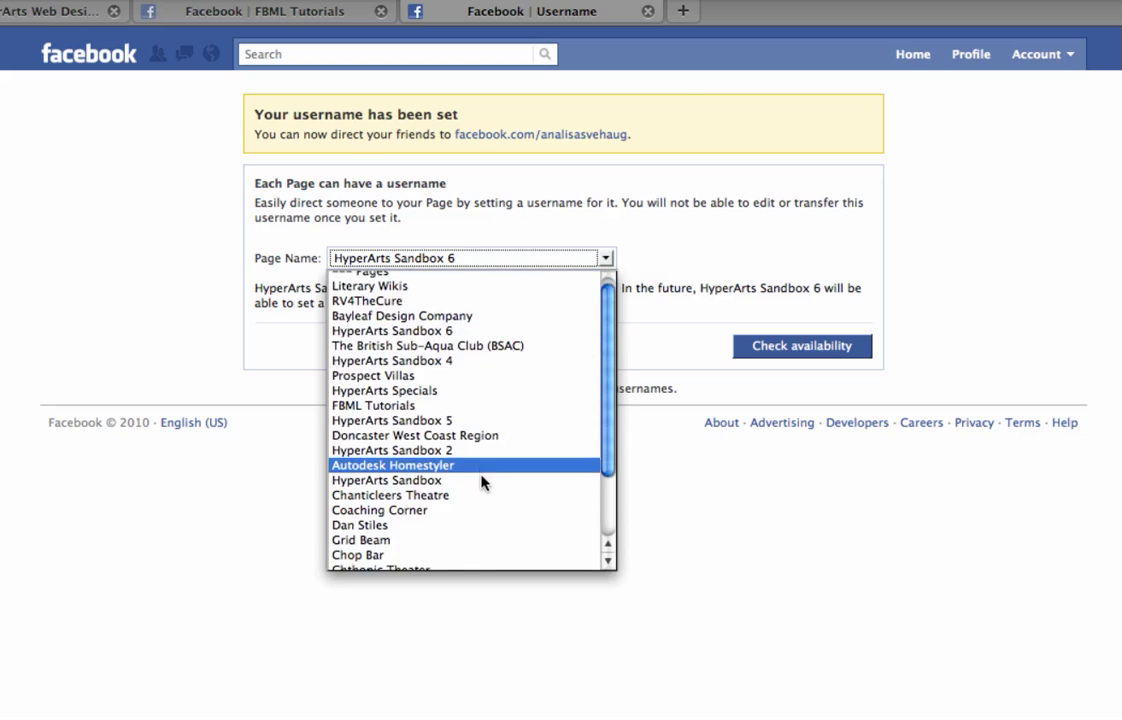
scroll(481, 483, "down", 3)
left_click(388, 563)
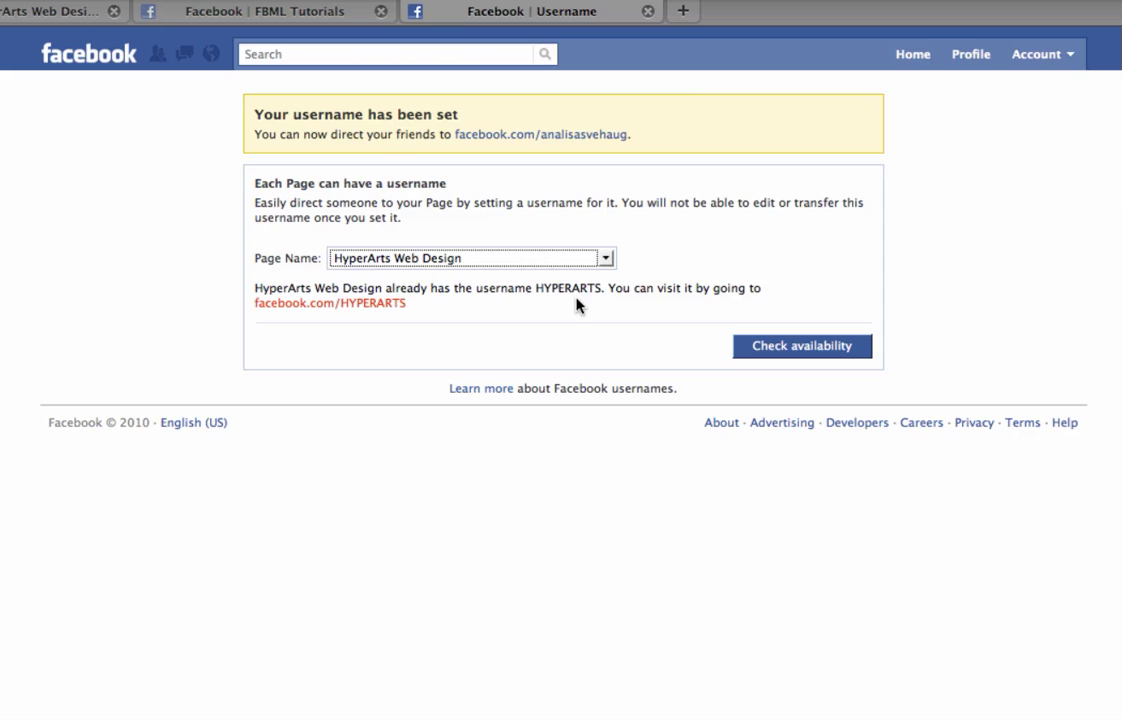
Choose the FBML Tutorials page and check the availability of the username fbmltutorials, cancelling the confirmation.
left_click(604, 259)
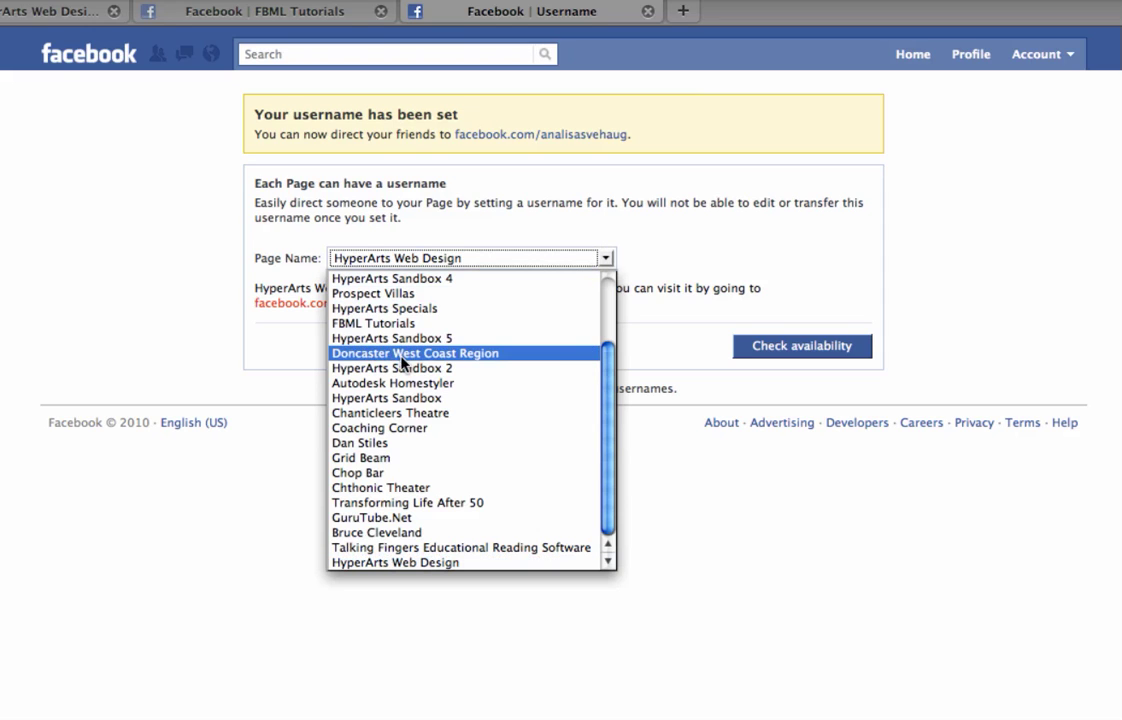
left_click(395, 324)
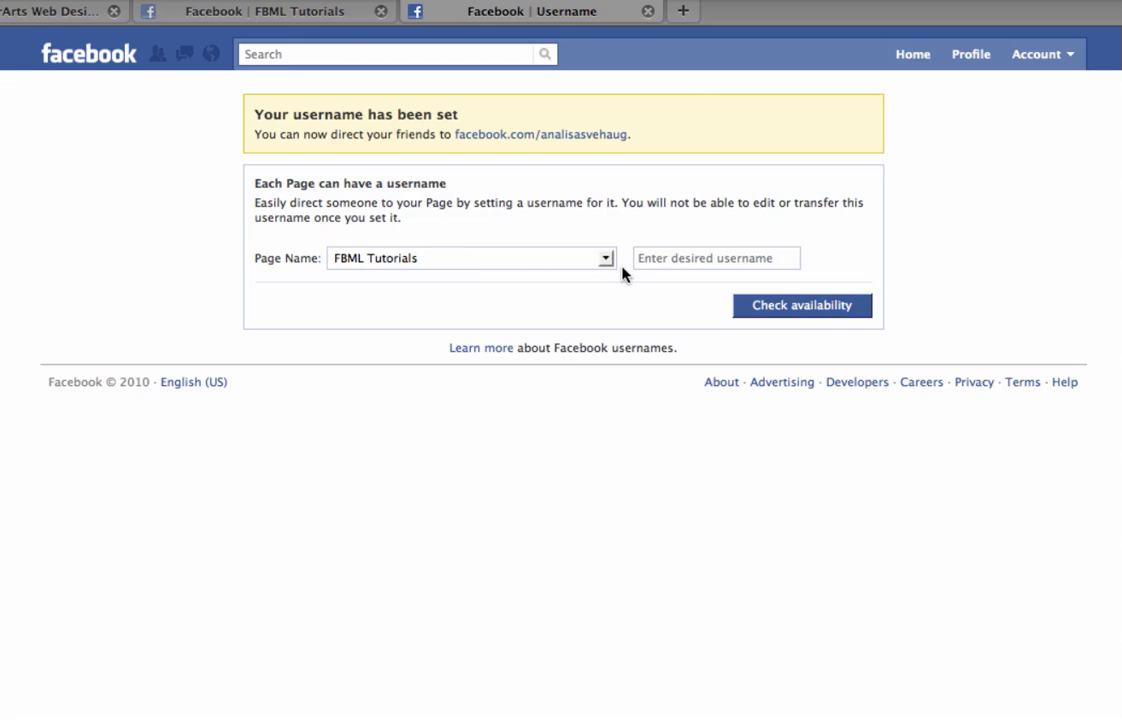
left_click(676, 257)
type("fbmltutorials")
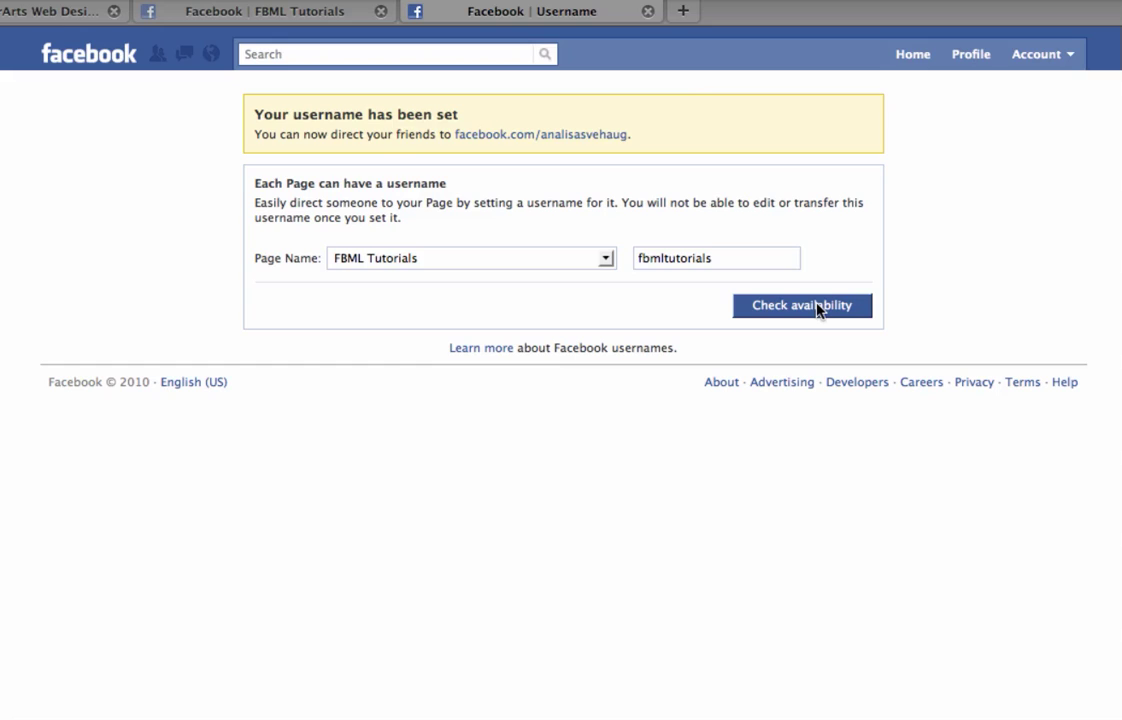
left_click(817, 306)
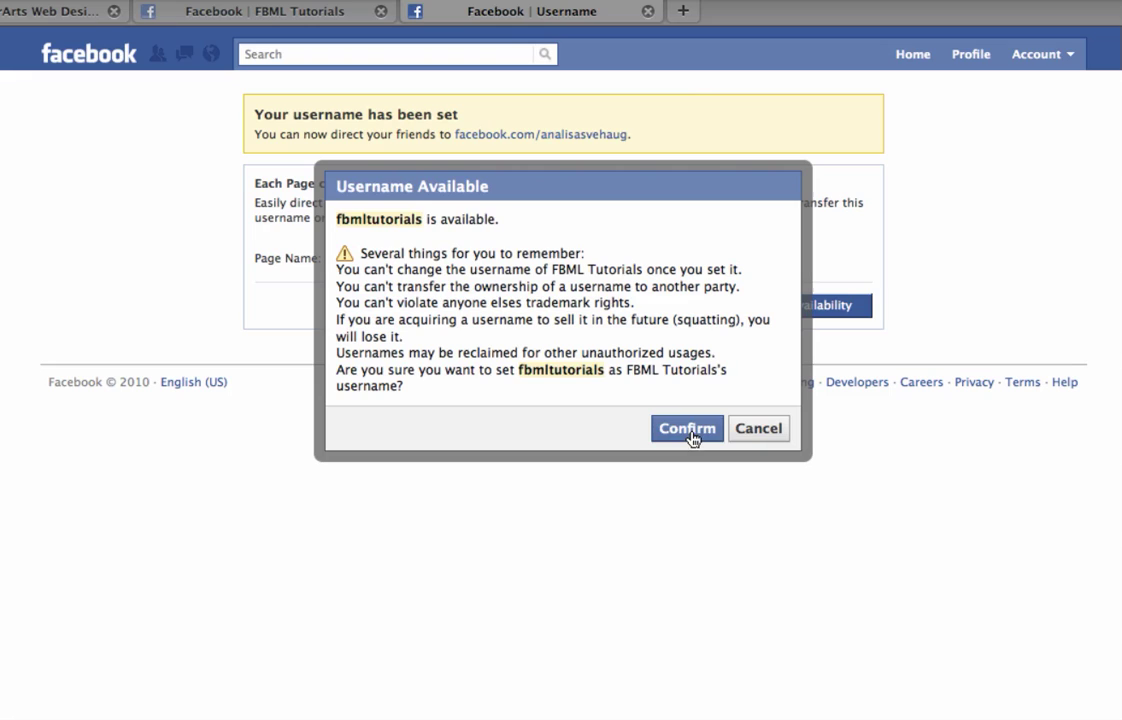
left_click(757, 429)
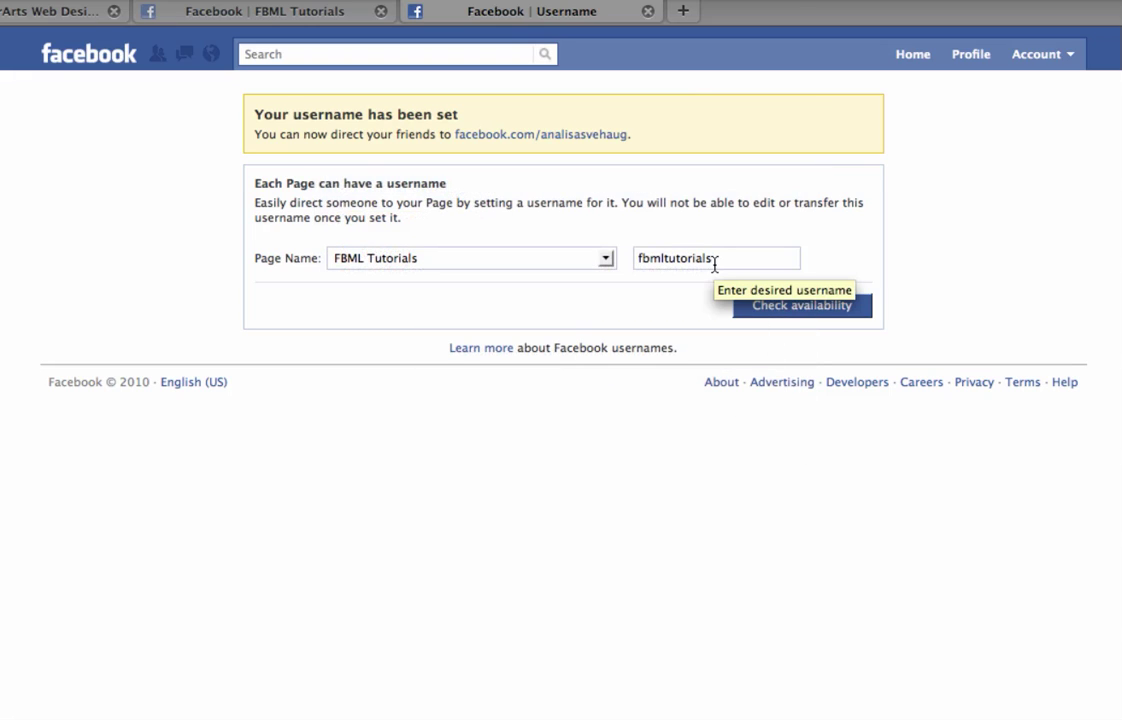
Replace the desired username with hyperarts and check its availability.
left_click_drag(724, 260, 578, 243)
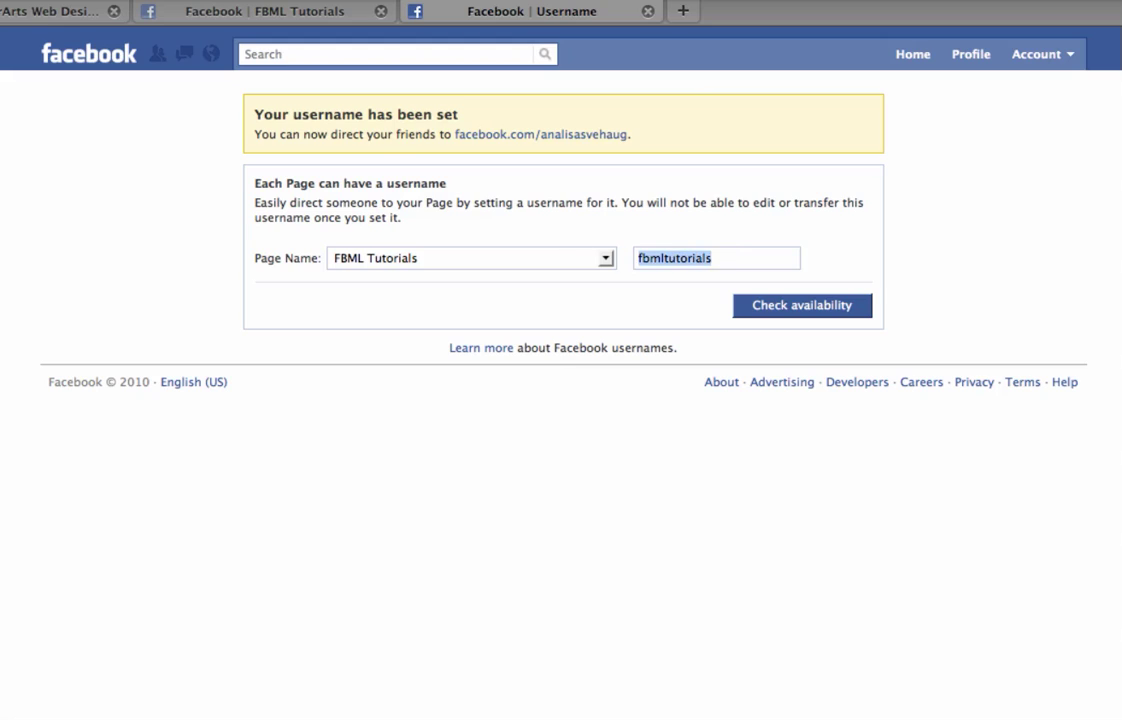
type("hyperarts")
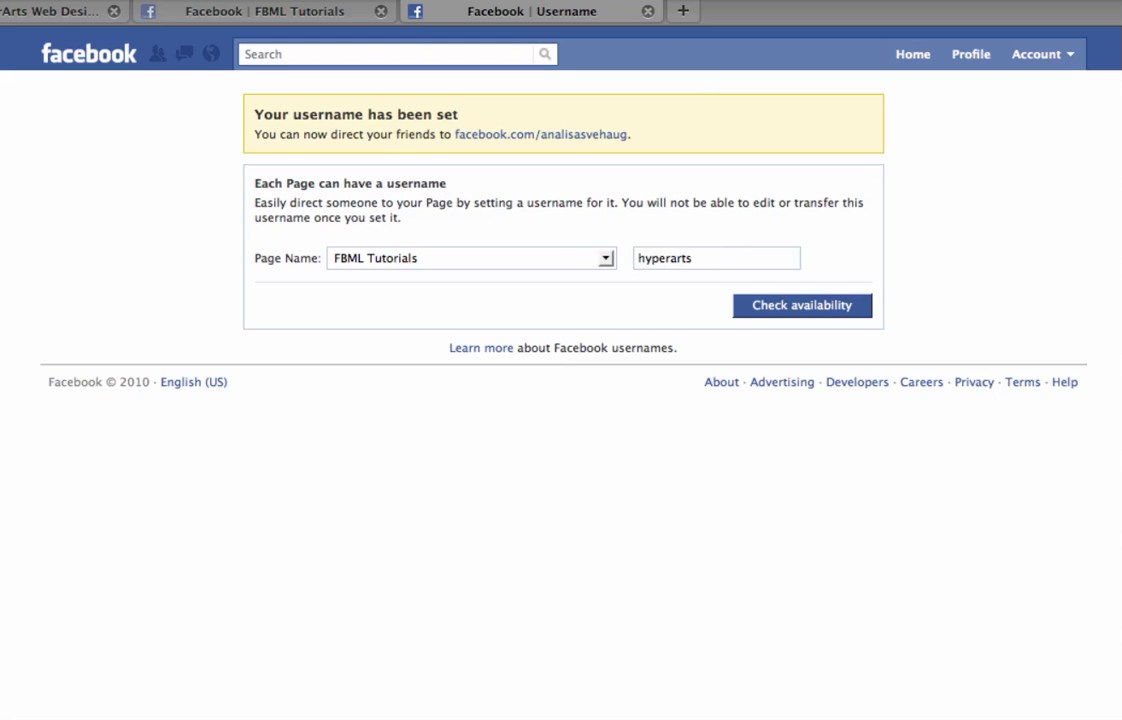
left_click(812, 307)
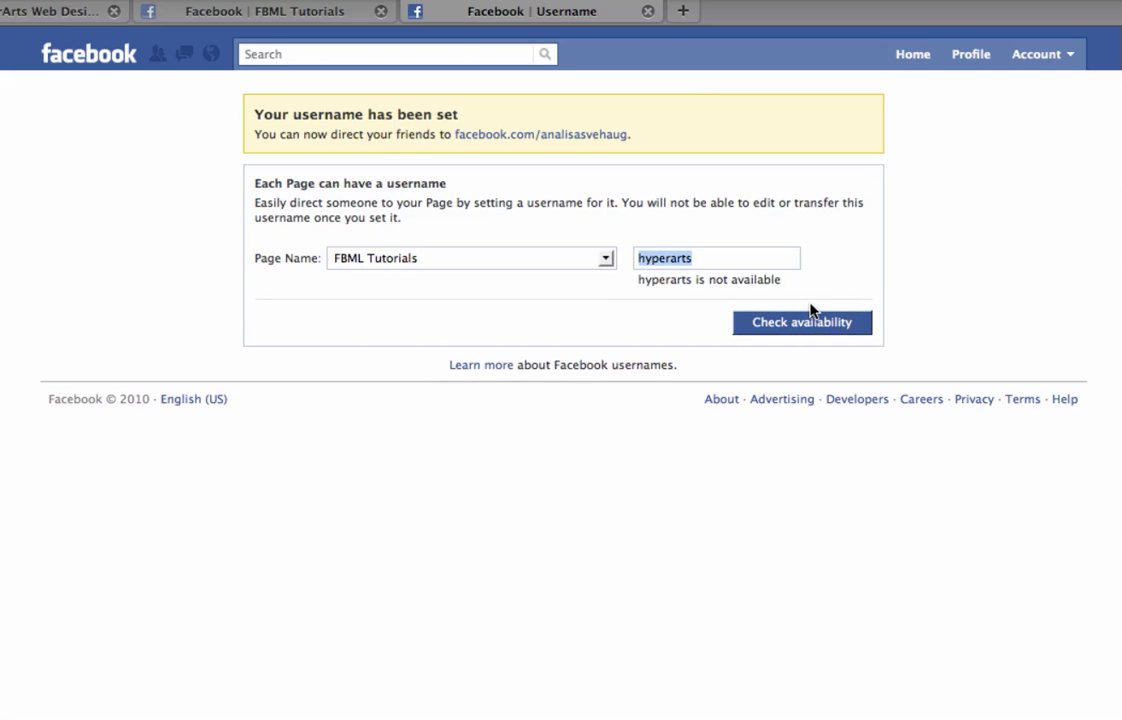
Enter fbmltutorials as the desired username, check its availability, and confirm it for the FBML Tutorials page.
left_click_drag(692, 258, 578, 256)
type("f")
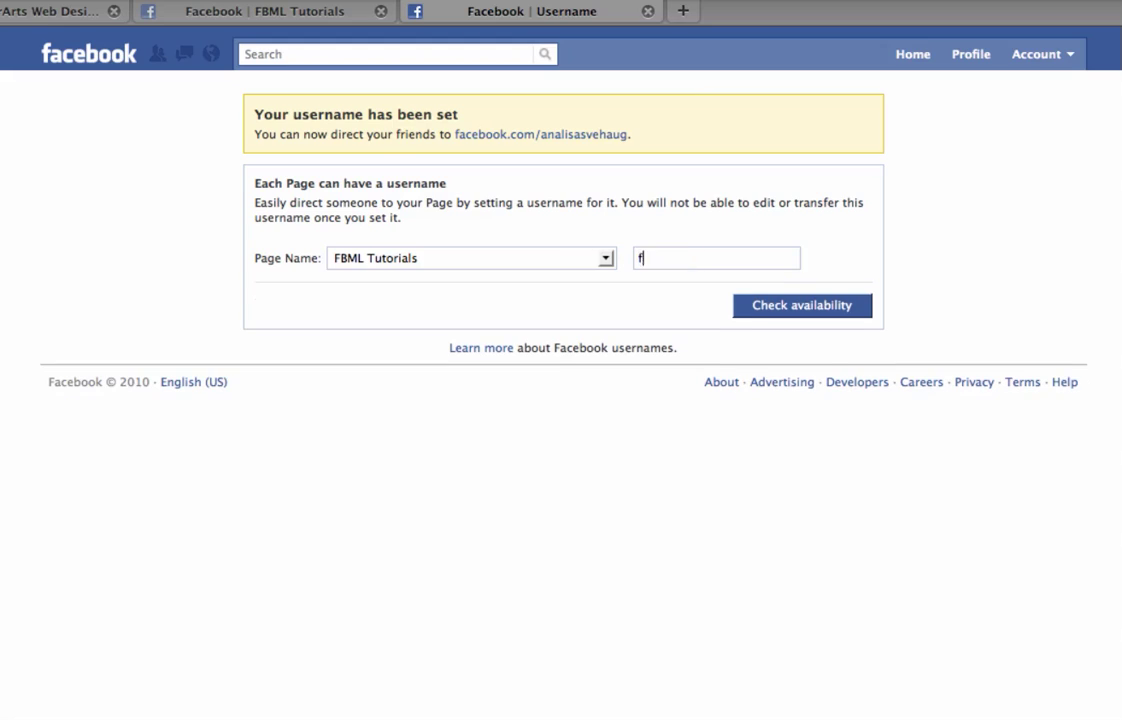
type("bmltutorials")
left_click(826, 305)
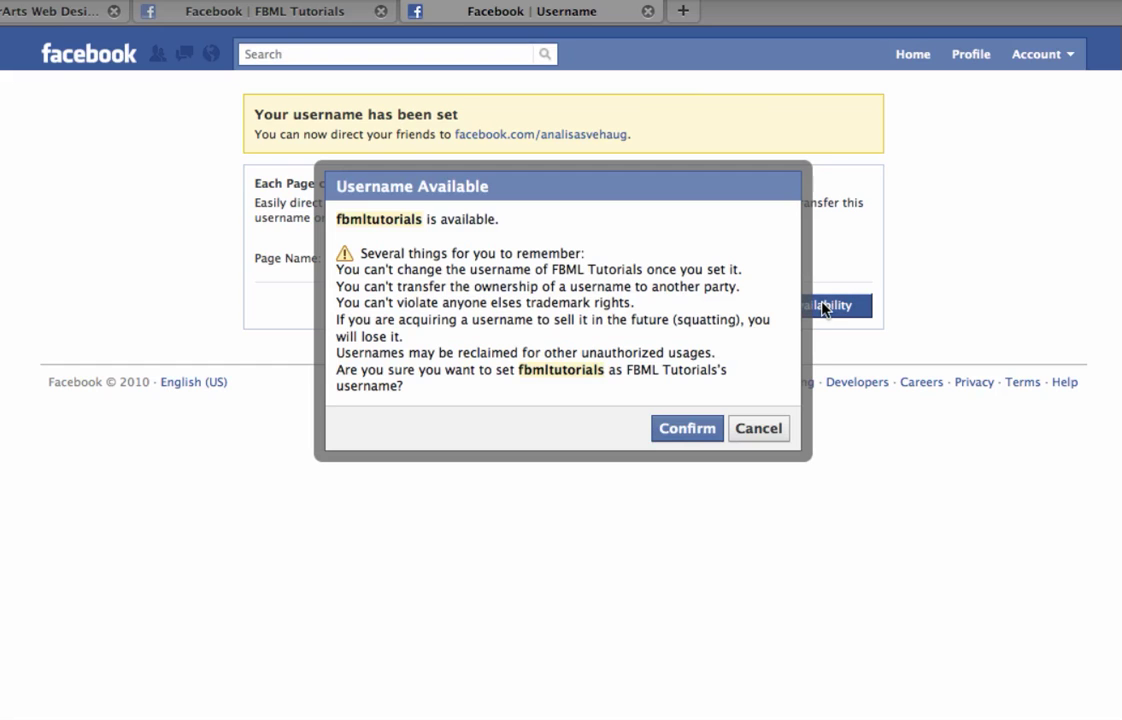
left_click(669, 431)
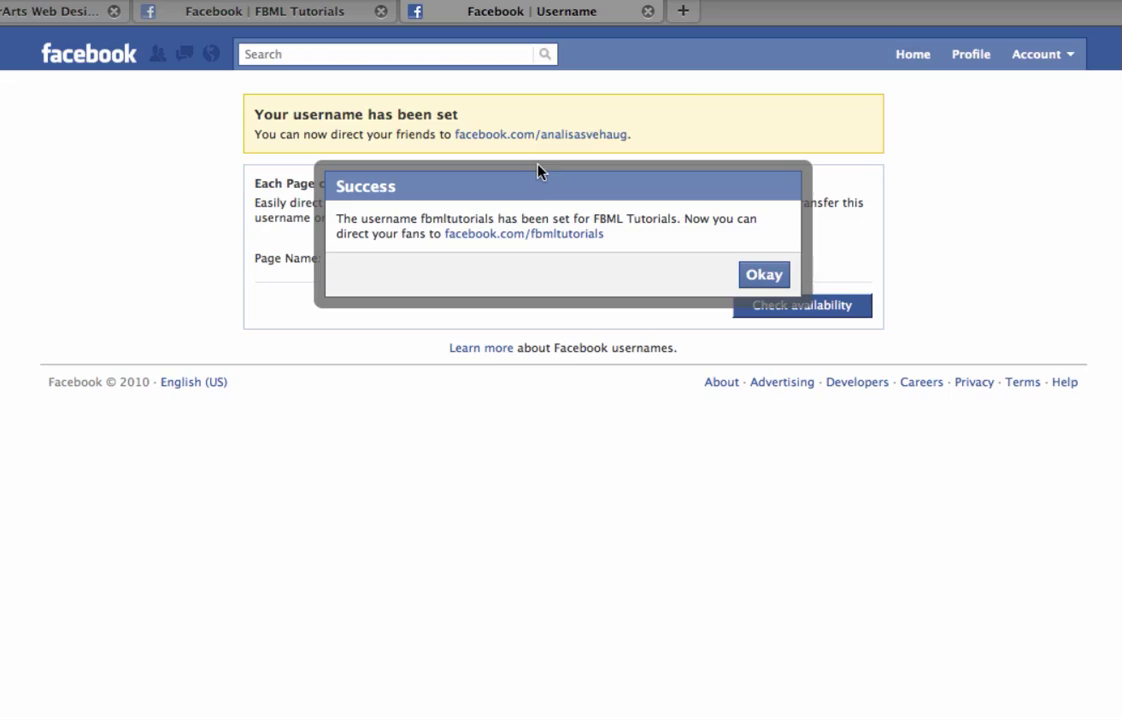
Open facebook.com/fbmltutorials and highlight the username part of the page's address.
left_click(531, 238)
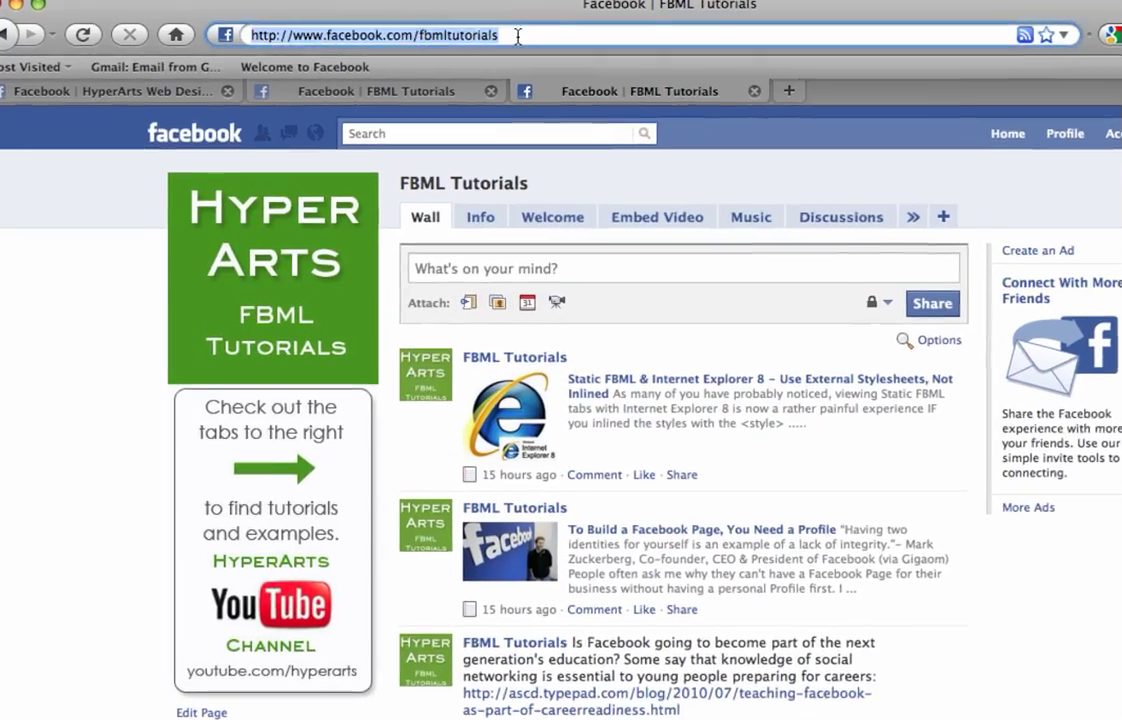
double_click(466, 37)
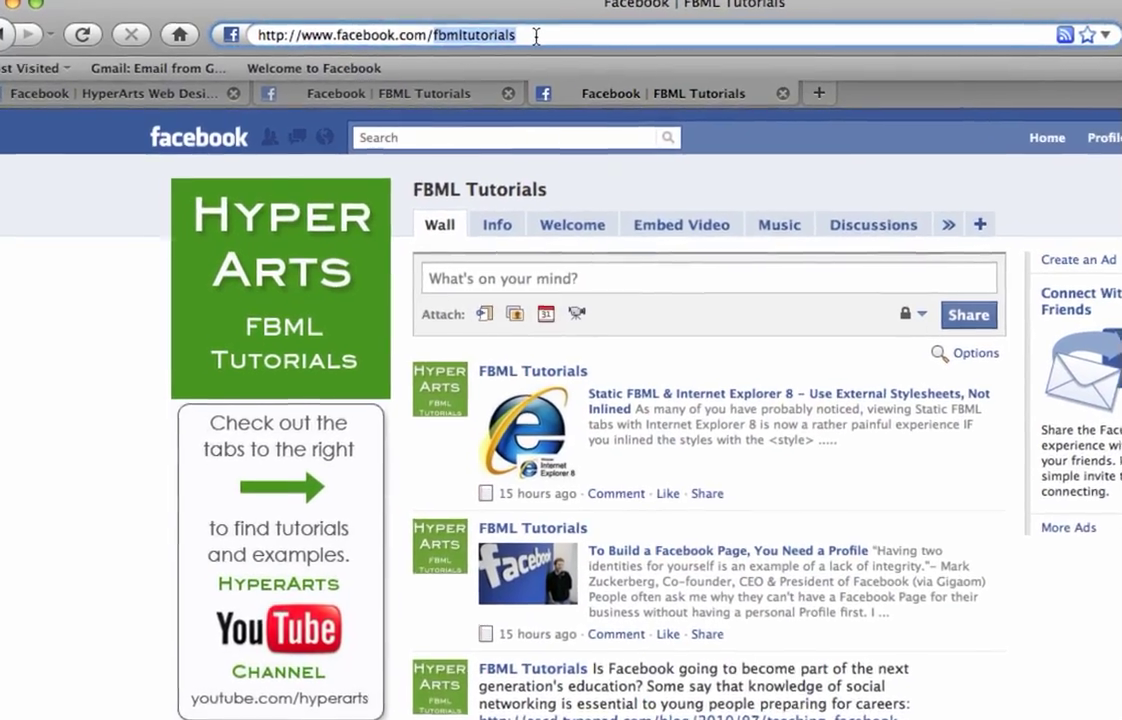